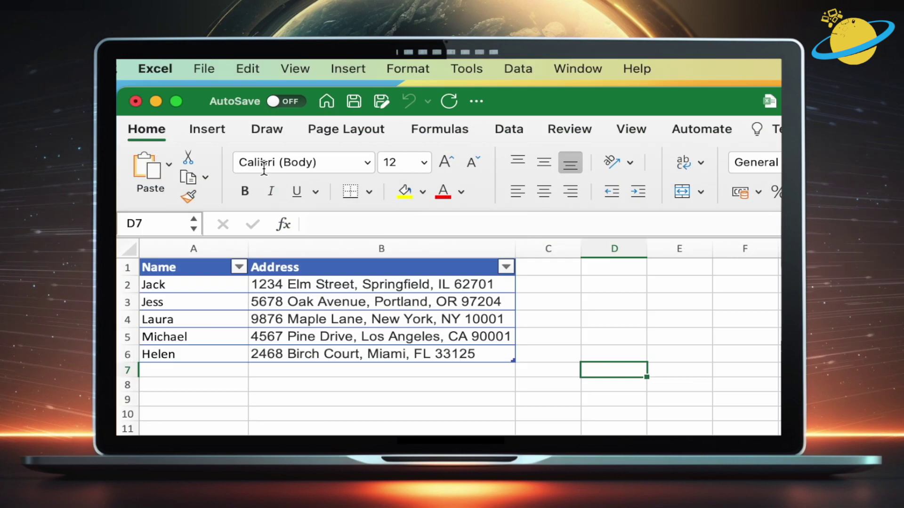
# Tick Developer under Main Tabs in Excel's Ribbon & Toolbar preferences and save
pyautogui.click(162, 66)
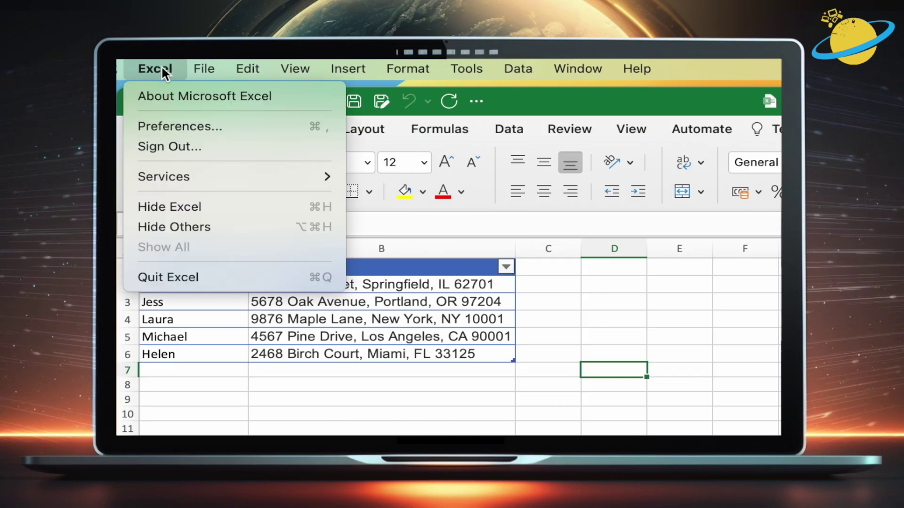
pyautogui.click(197, 123)
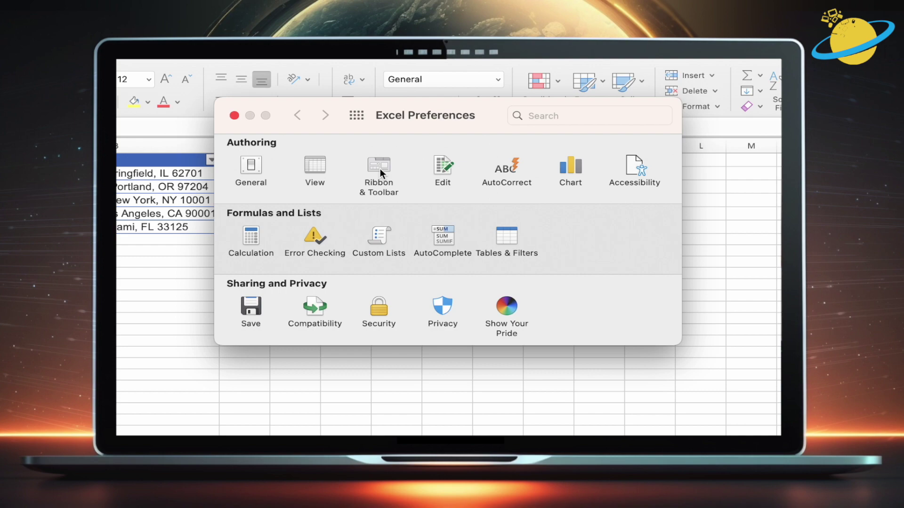
pyautogui.click(380, 168)
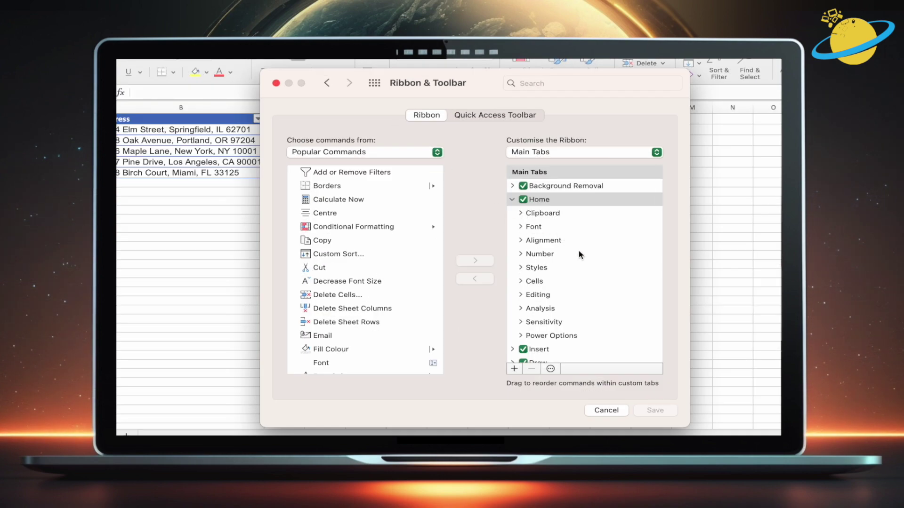
pyautogui.scroll(-5, 579, 254)
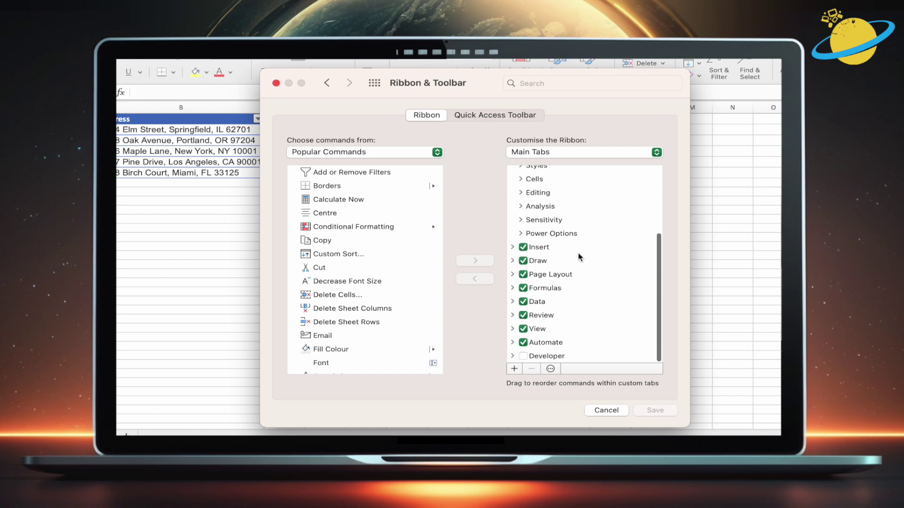
pyautogui.click(524, 356)
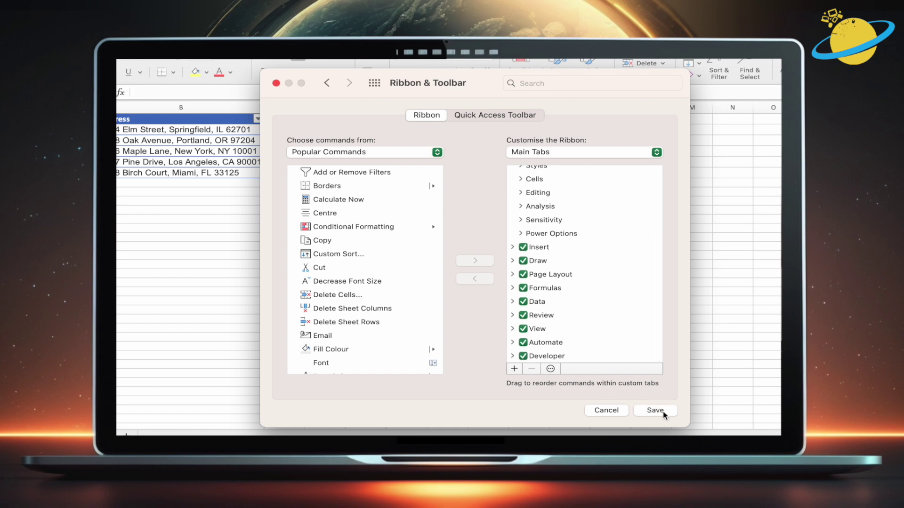
pyautogui.click(663, 411)
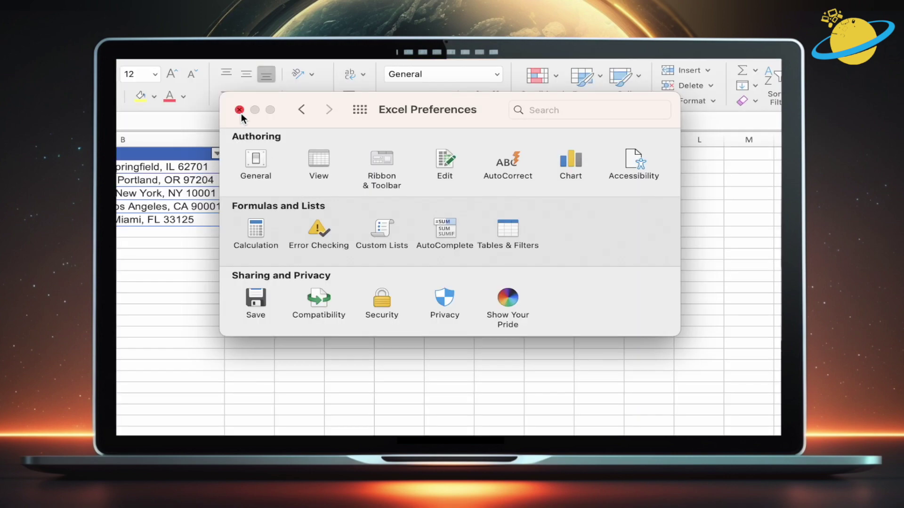
pyautogui.click(240, 112)
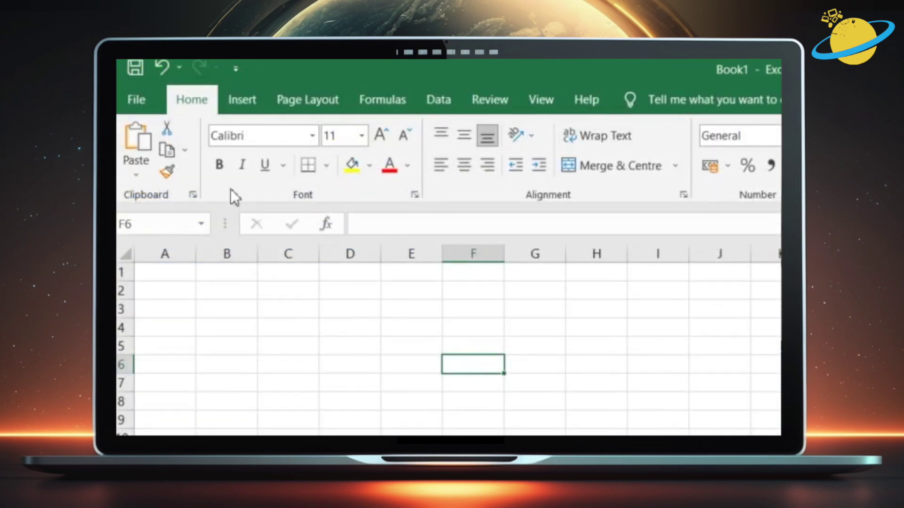
# Enable Developer in the Main Tabs list of Excel Options' Customise Ribbon page
pyautogui.click(138, 100)
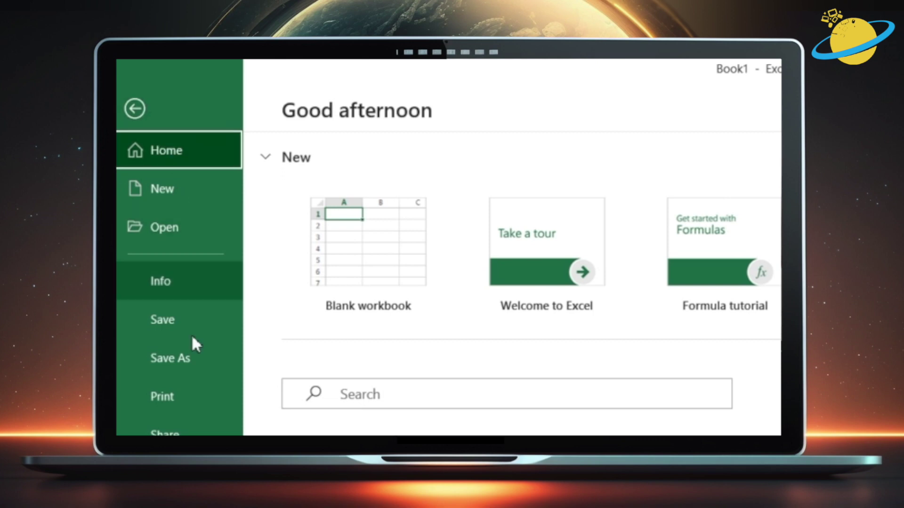
pyautogui.scroll(-5, 193, 343)
pyautogui.click(189, 403)
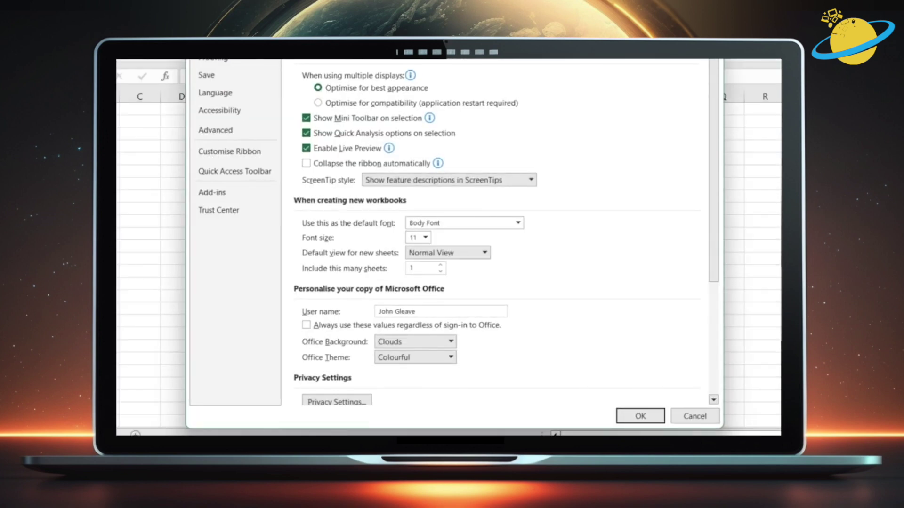
pyautogui.click(251, 159)
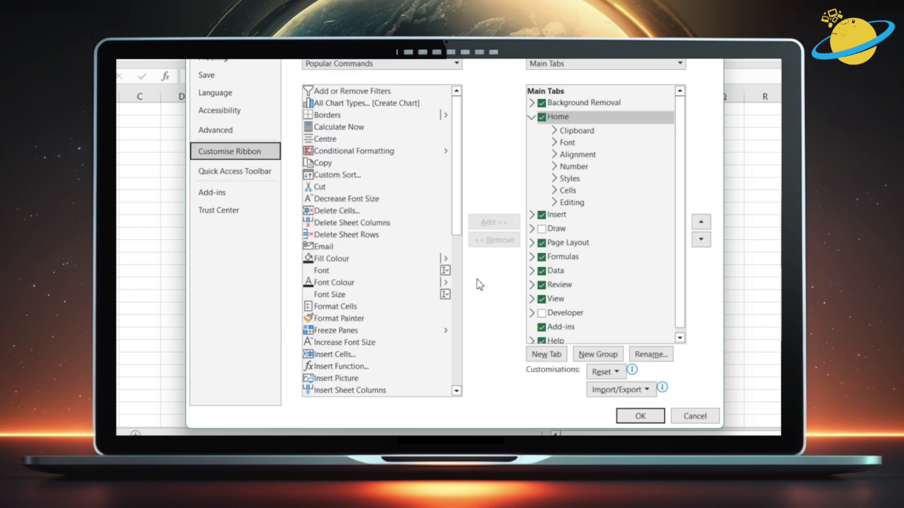
pyautogui.click(542, 314)
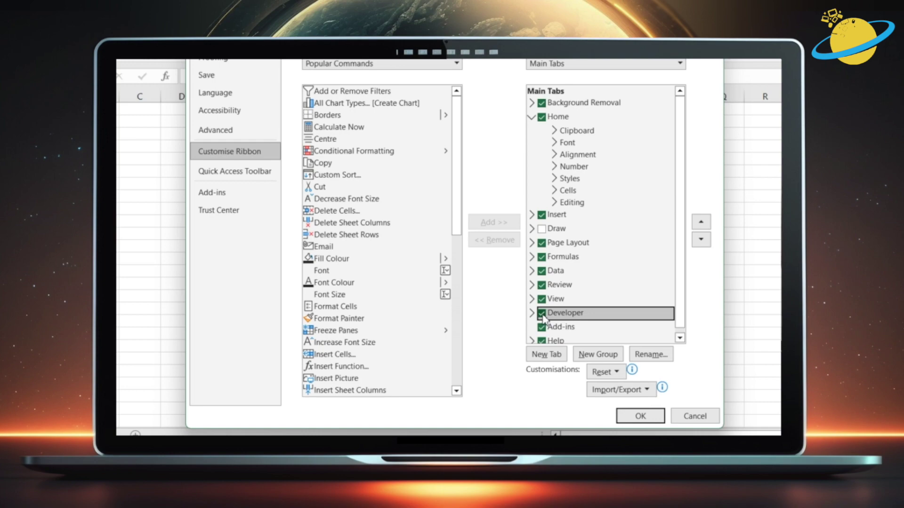
pyautogui.click(639, 415)
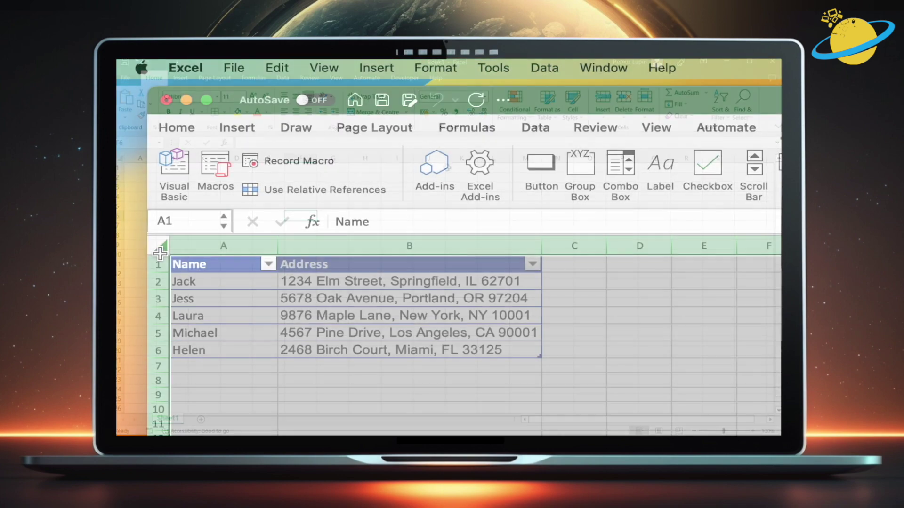
# Copy the whole Name and Address sheet and paste it into a new blank workbook
pyautogui.click(160, 250)
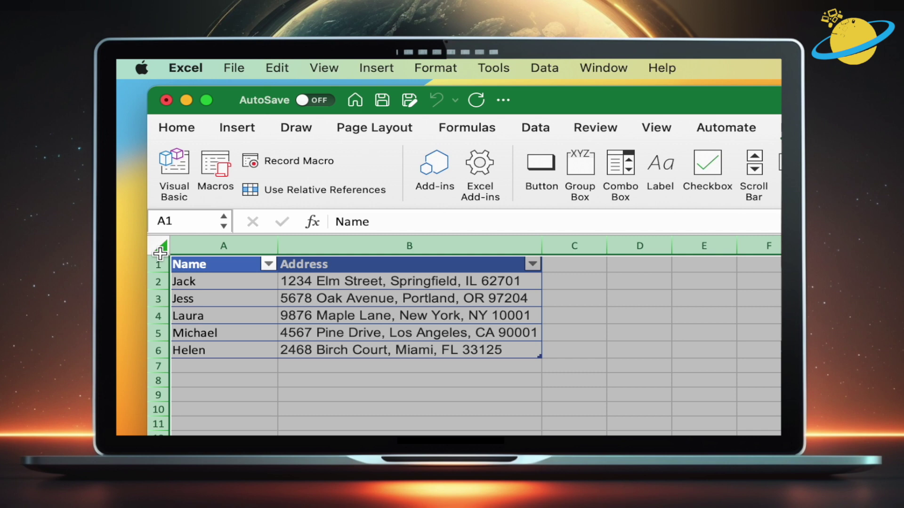
pyautogui.press('super+c')
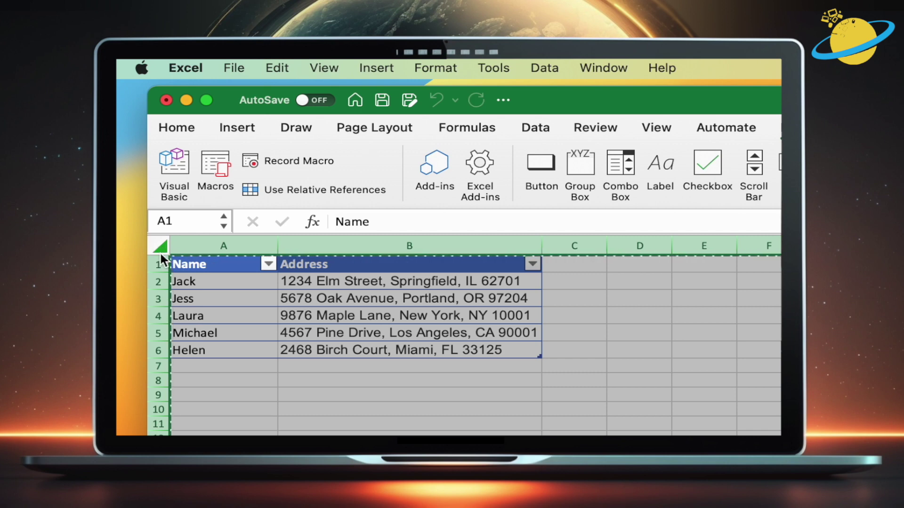
pyautogui.click(230, 71)
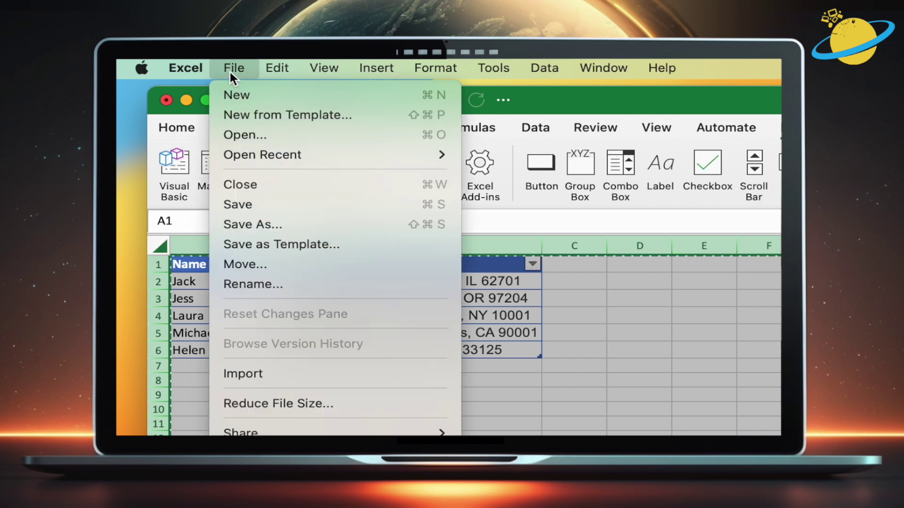
pyautogui.click(240, 95)
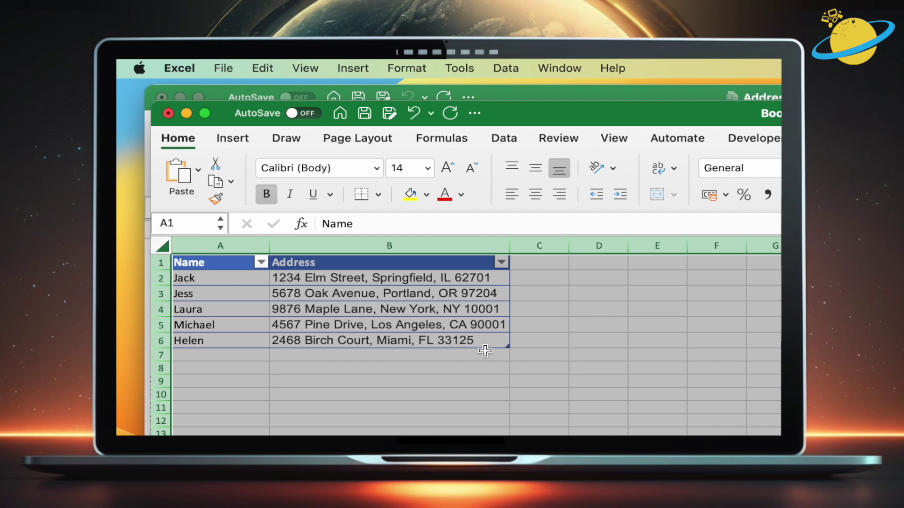
pyautogui.click(558, 365)
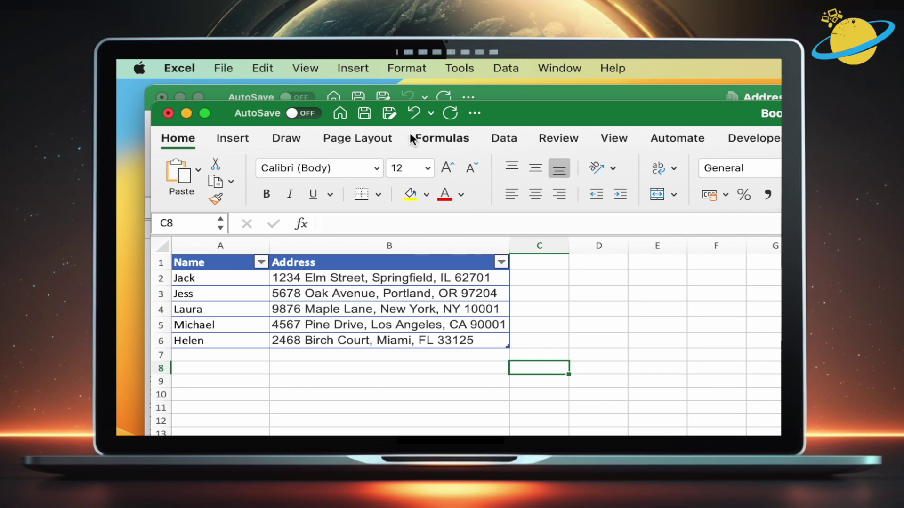
# Save the new workbook as 'Addresses (redacted)' in Downloads
pyautogui.click(393, 114)
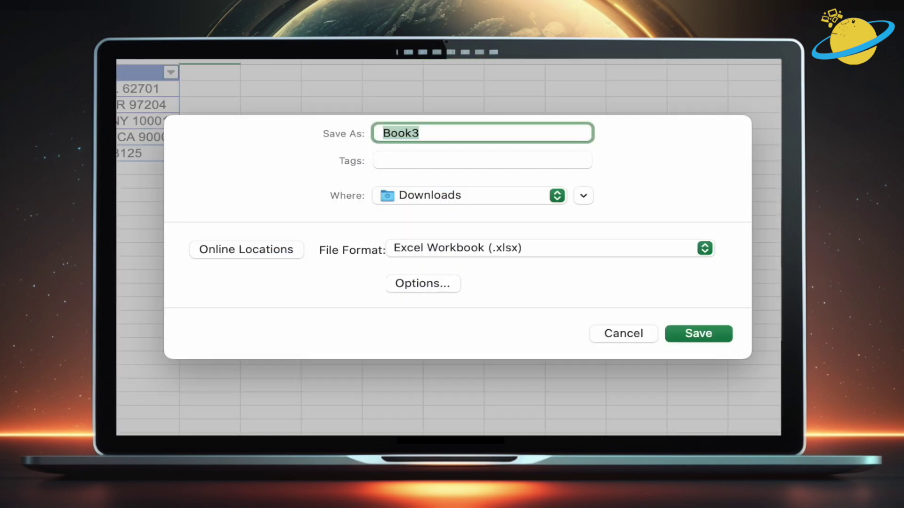
pyautogui.write('Addresses (redacted0')
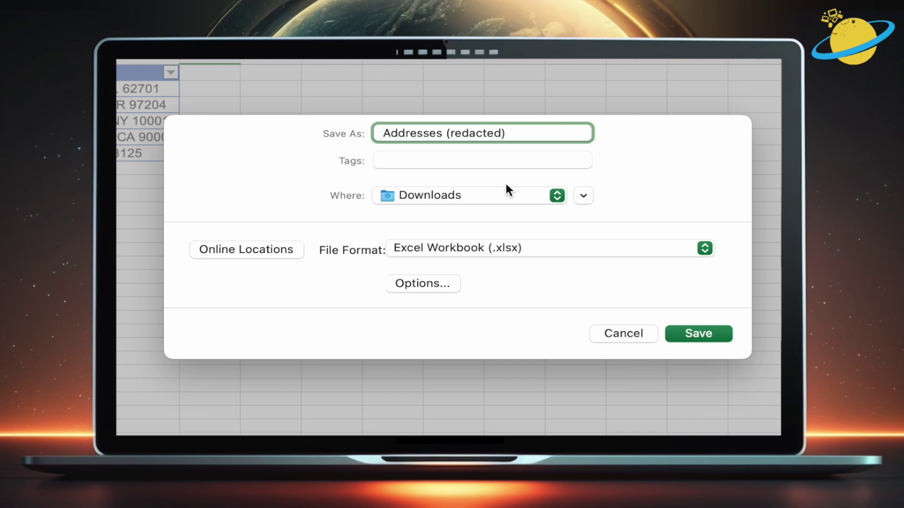
pyautogui.click(700, 339)
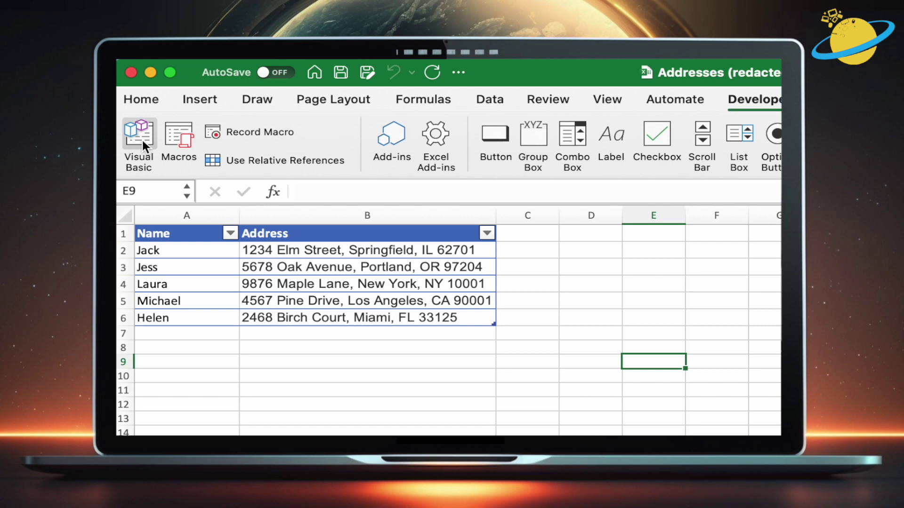
# Insert a new Module1 into the workbook's VBA project
pyautogui.click(143, 141)
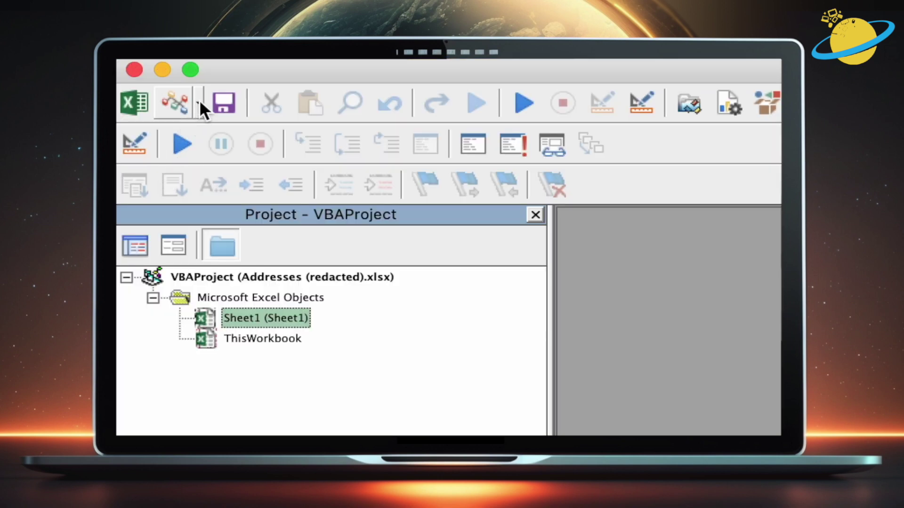
pyautogui.click(198, 100)
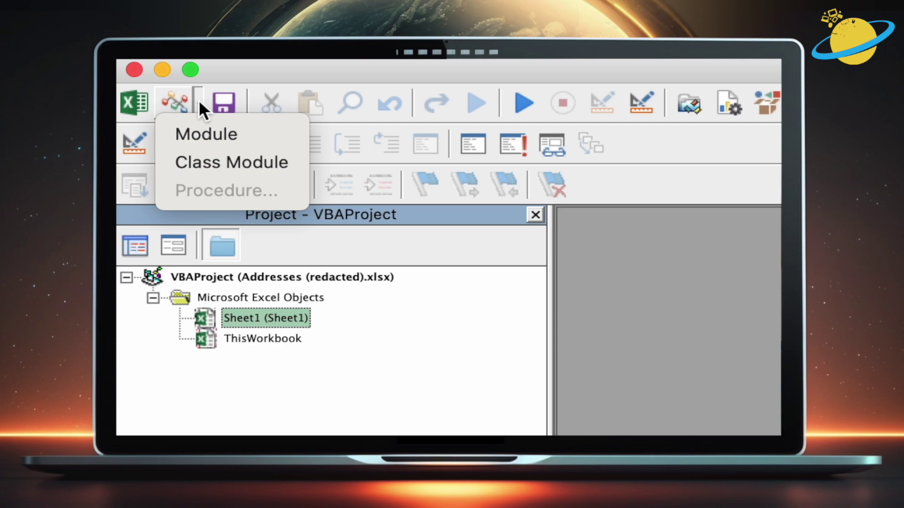
pyautogui.click(203, 132)
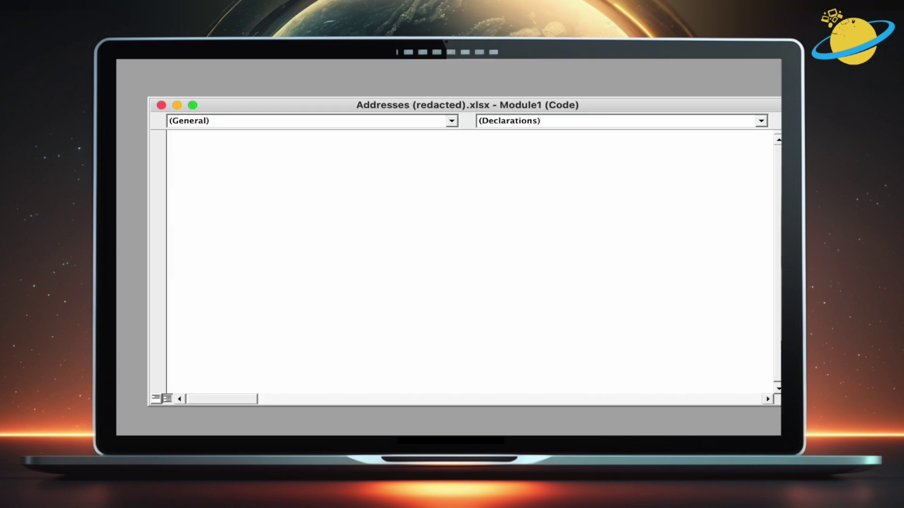
# Paste the ConvertToHash code from Word into Module1 and close the VBA editor
pyautogui.press('super+Tab')
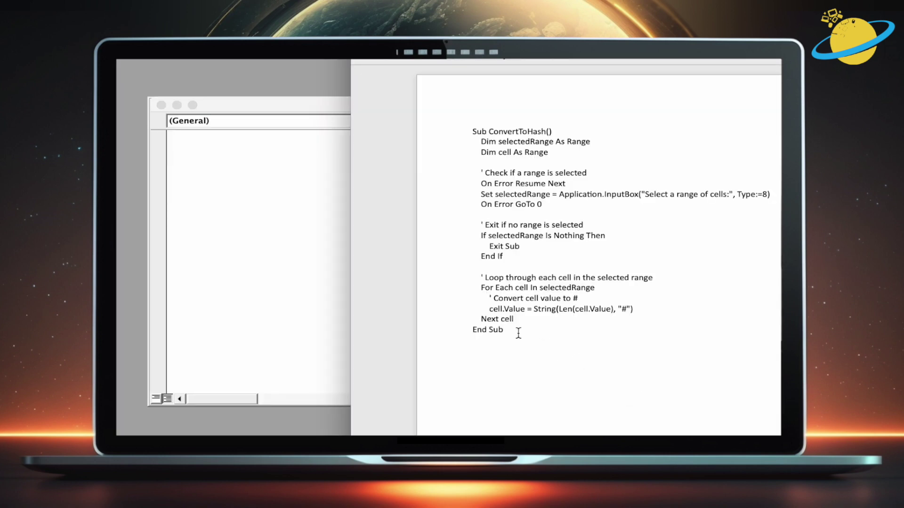
pyautogui.hotkey('ctrl', 'a')
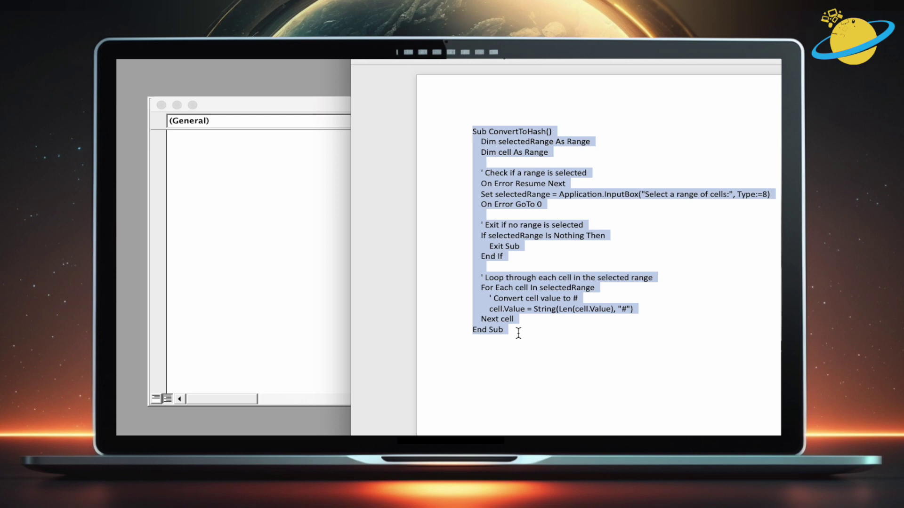
pyautogui.click(234, 195)
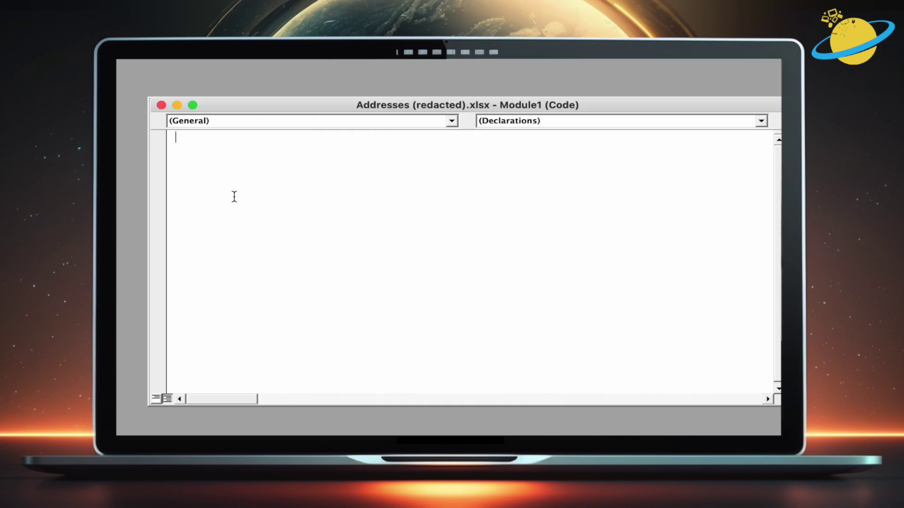
pyautogui.press('super+v')
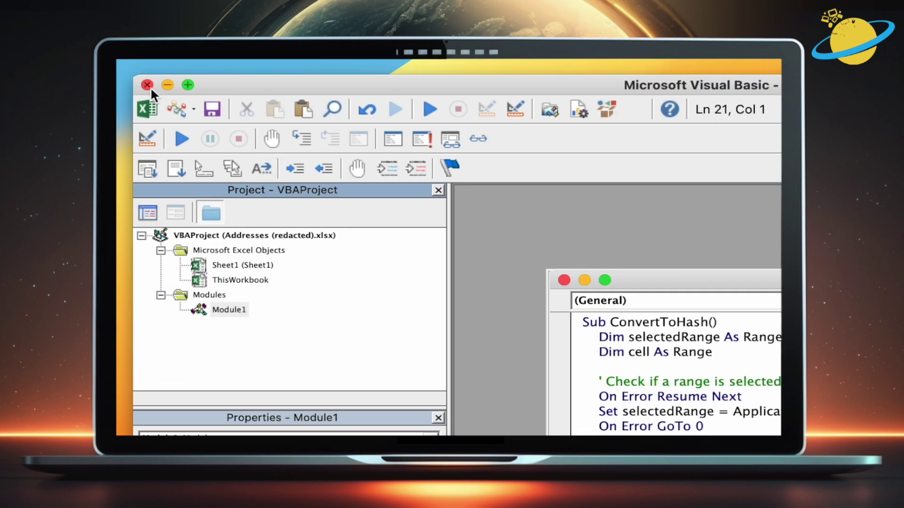
pyautogui.click(149, 87)
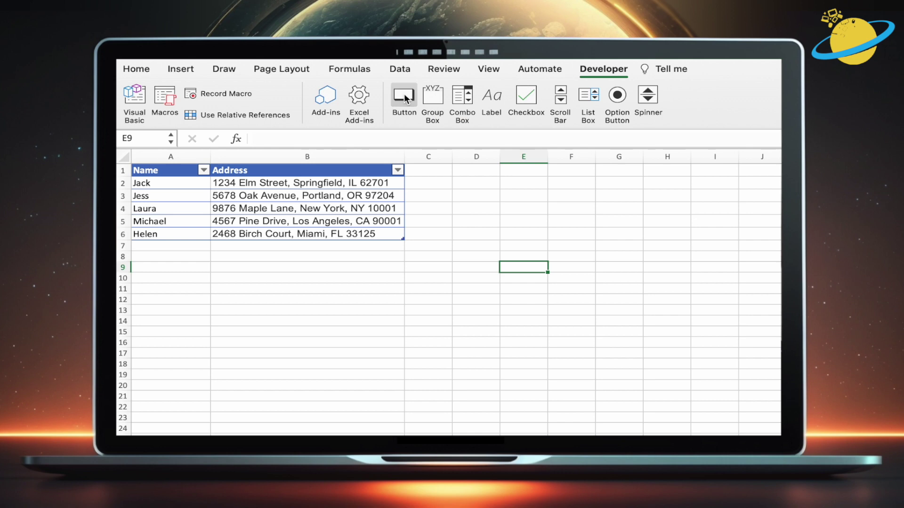
# Place a form button beside the table with ConvertToHash assigned as its macro
pyautogui.click(404, 99)
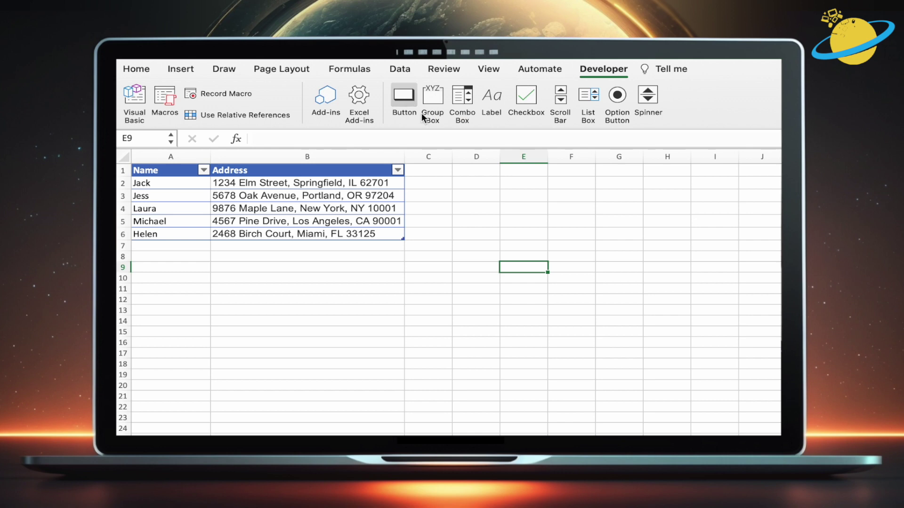
pyautogui.click(523, 267)
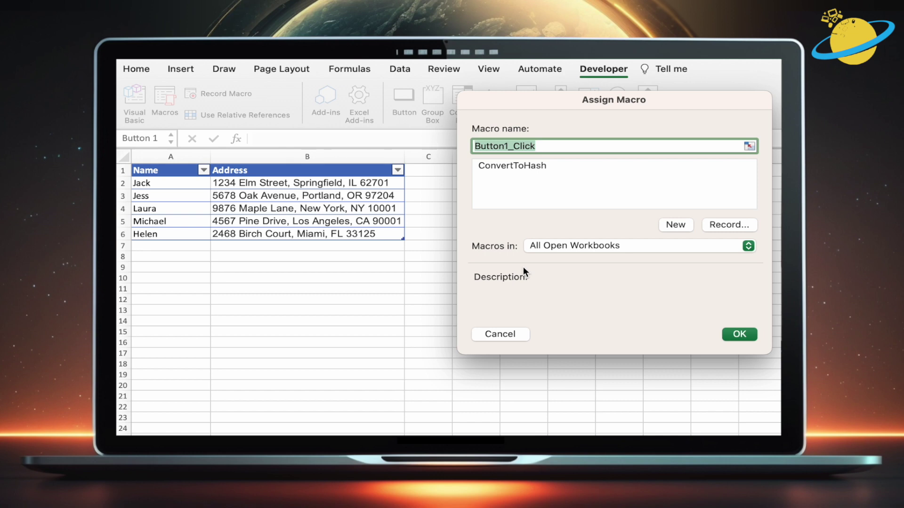
pyautogui.click(521, 167)
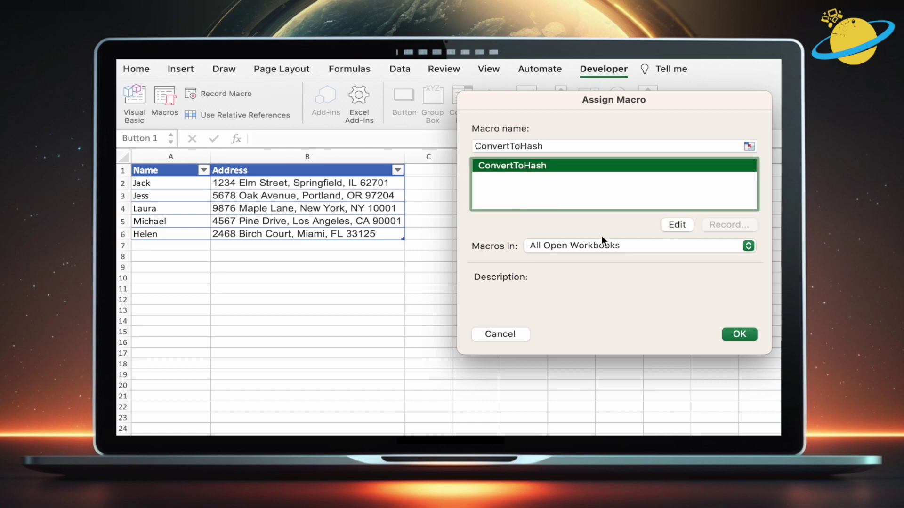
pyautogui.click(739, 334)
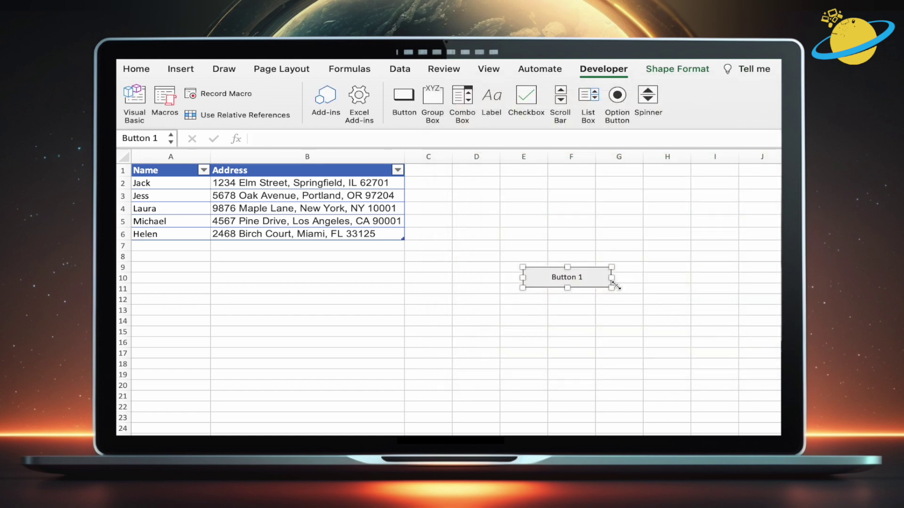
# Replace the button's default label with 'REDACT'
pyautogui.click(576, 279)
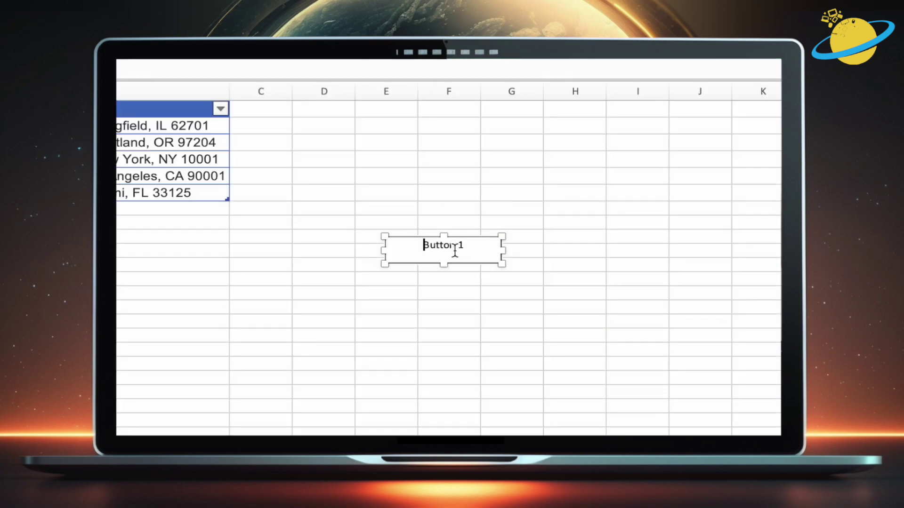
pyautogui.moveTo(465, 246); pyautogui.dragTo(414, 246)
pyautogui.press('BackSpace')
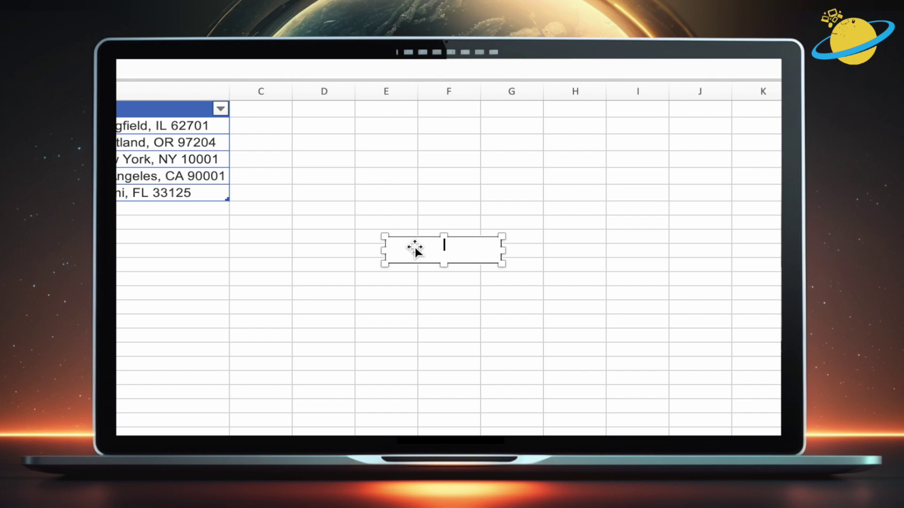
pyautogui.write('REDACT')
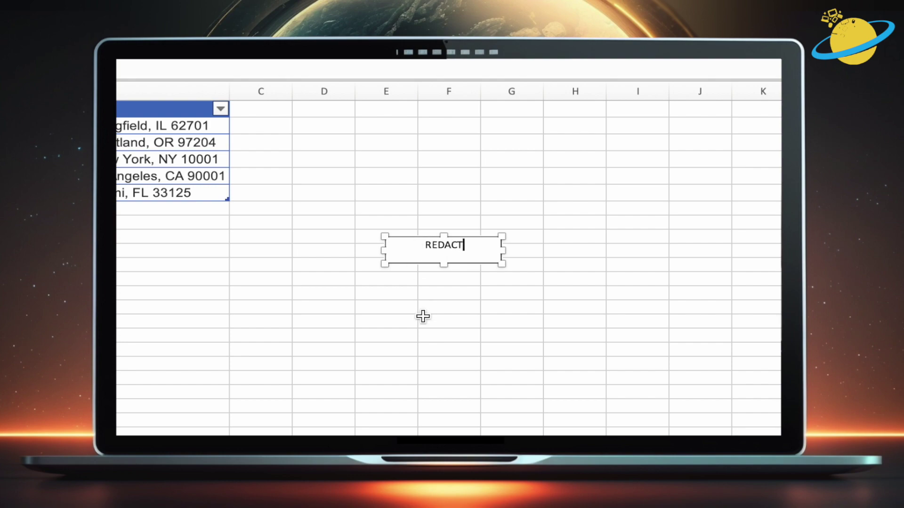
pyautogui.click(423, 317)
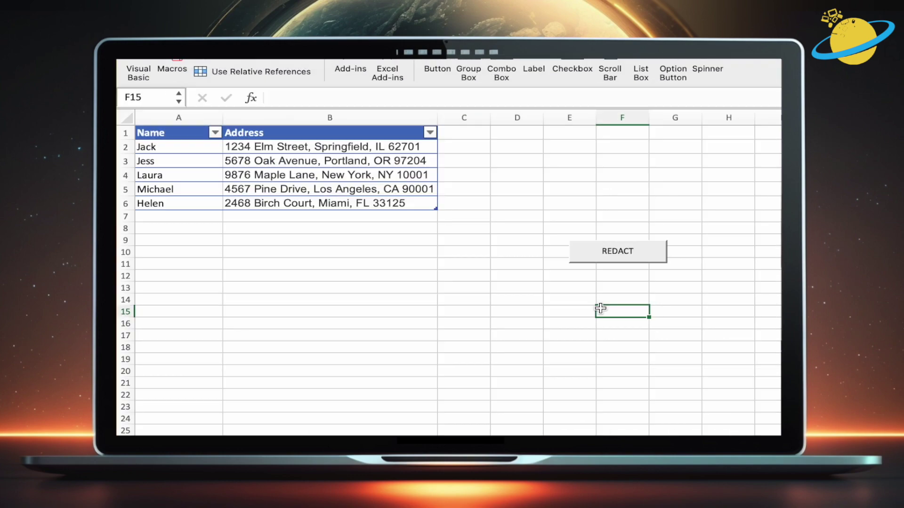
# Run REDACT on cells A2, B4 and A6, turning their contents into hashes
pyautogui.click(617, 253)
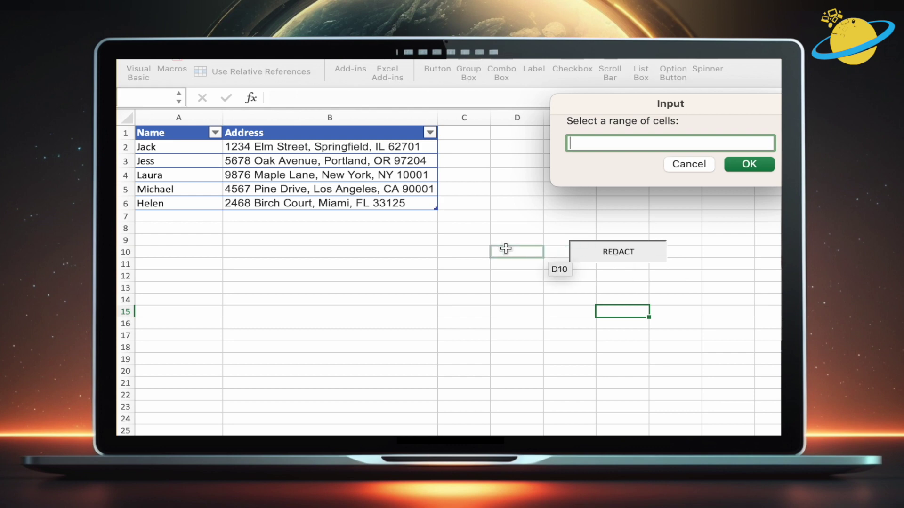
pyautogui.click(178, 147)
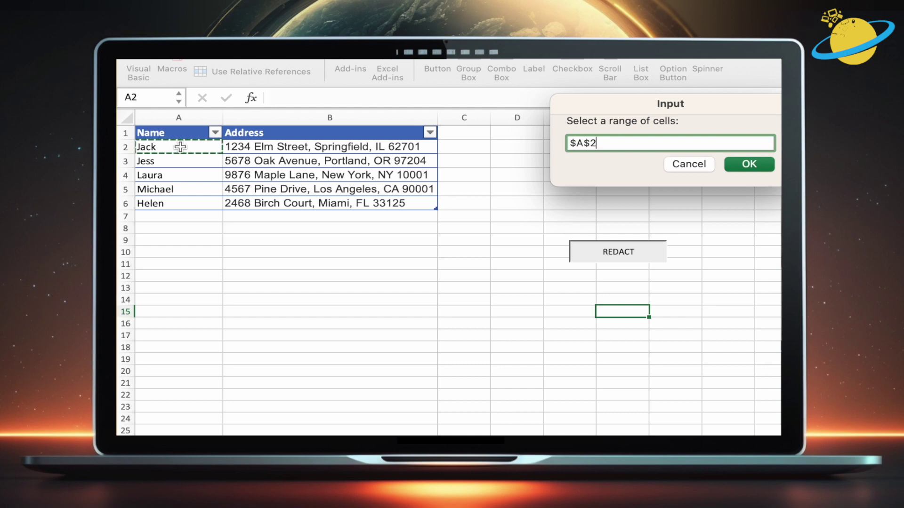
pyautogui.keyDown('super'); pyautogui.click(286, 173); pyautogui.keyUp('super')
pyautogui.keyDown('super'); pyautogui.click(178, 204); pyautogui.keyUp('super')
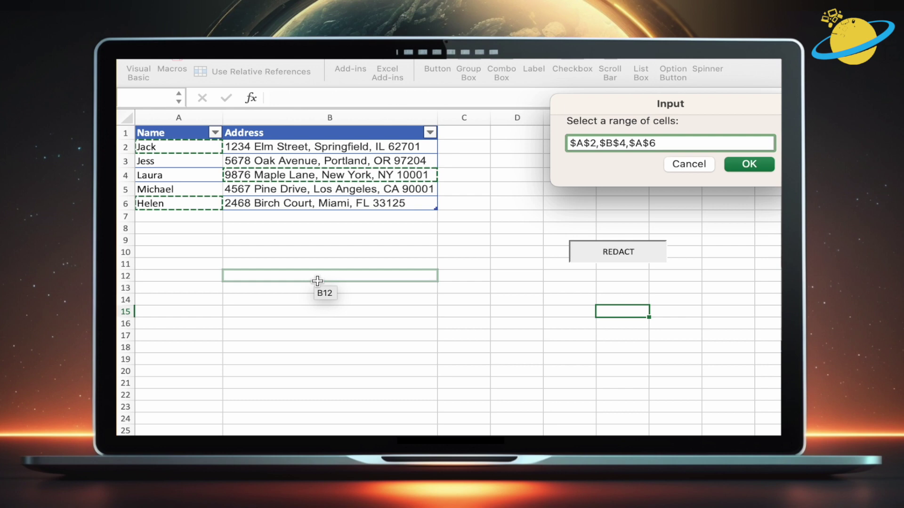
pyautogui.click(745, 164)
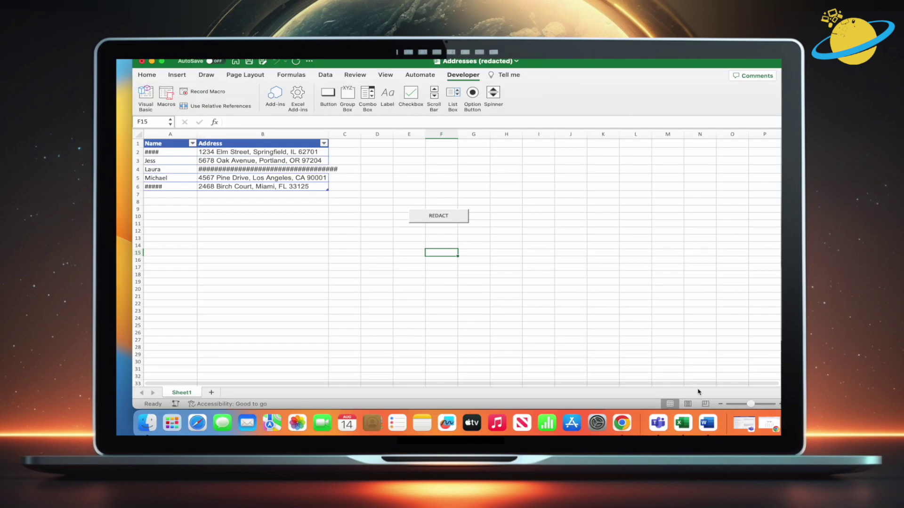
# In Word's ConvertToHash code, select the '#' character inside the String(...) call
pyautogui.click(709, 425)
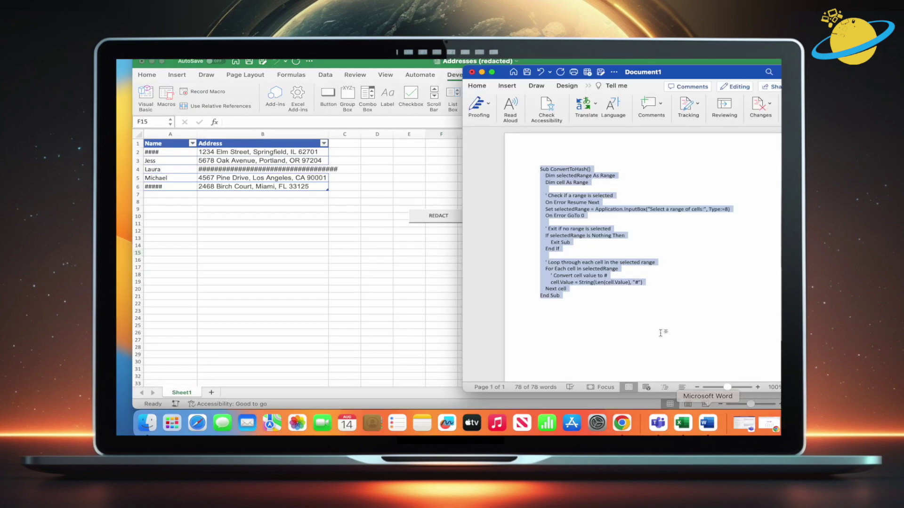
pyautogui.click(666, 248)
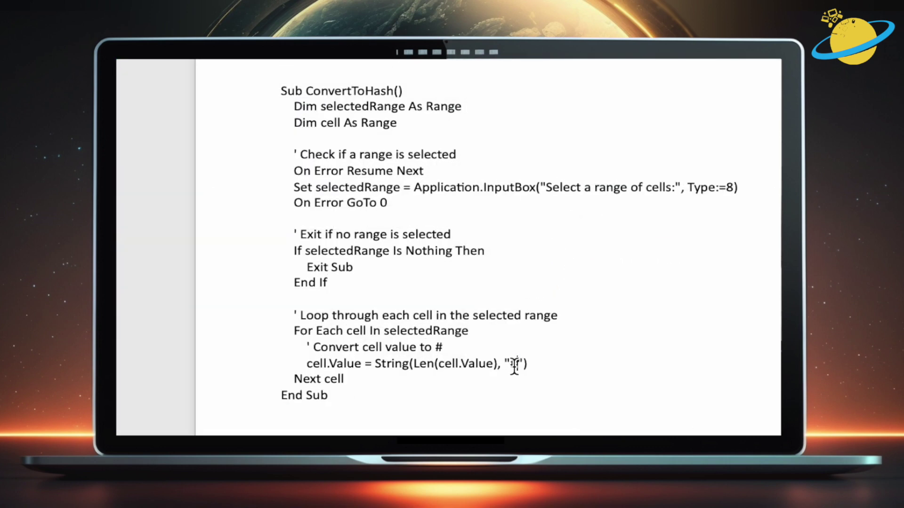
pyautogui.moveTo(638, 284); pyautogui.dragTo(635, 283)
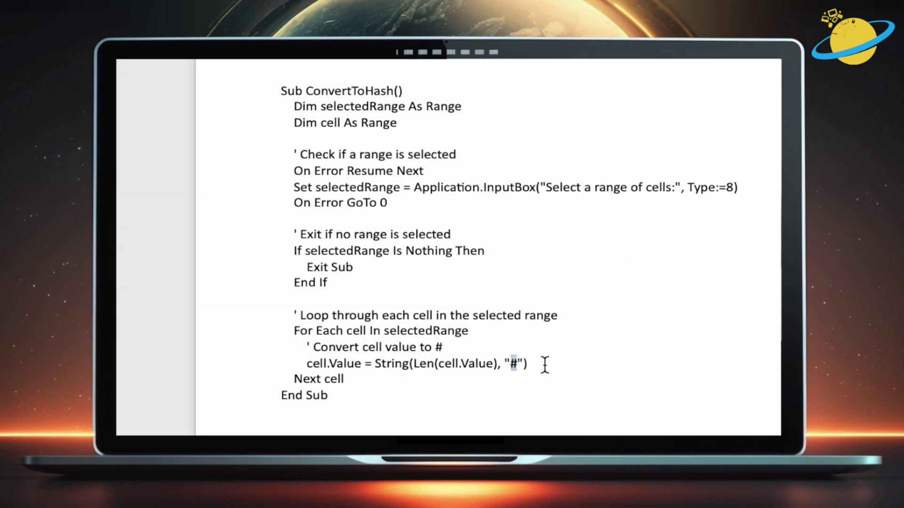